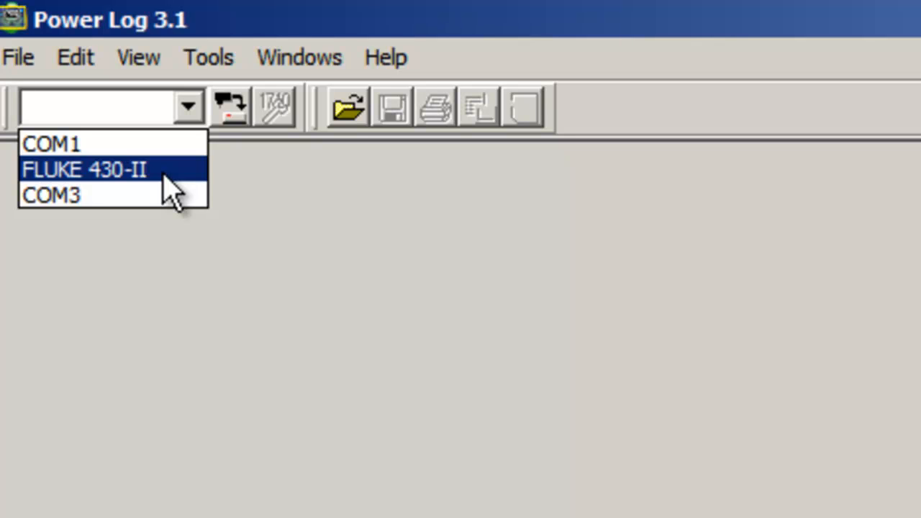
Step: Load the Fluke 430-II SD card data from the FLUKE folder on the Secure Digital Storage Device (E:)
left_click(222, 174)
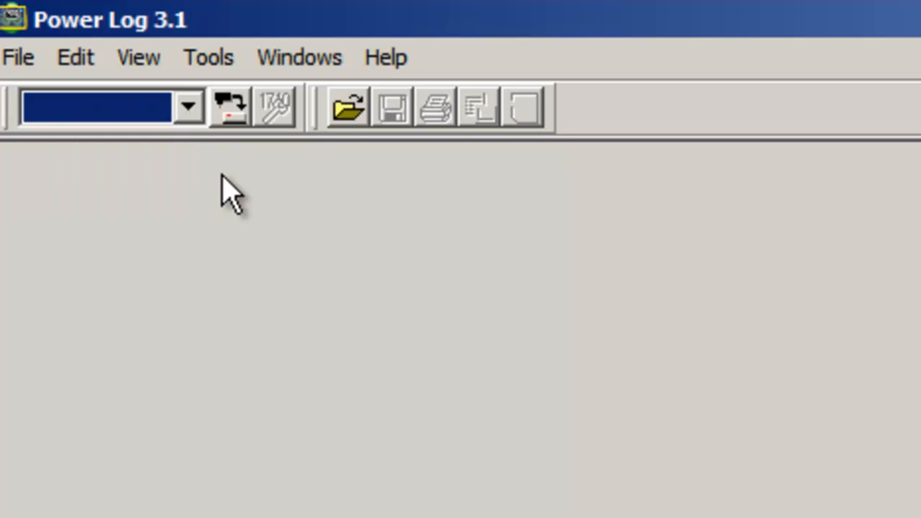
left_click(23, 57)
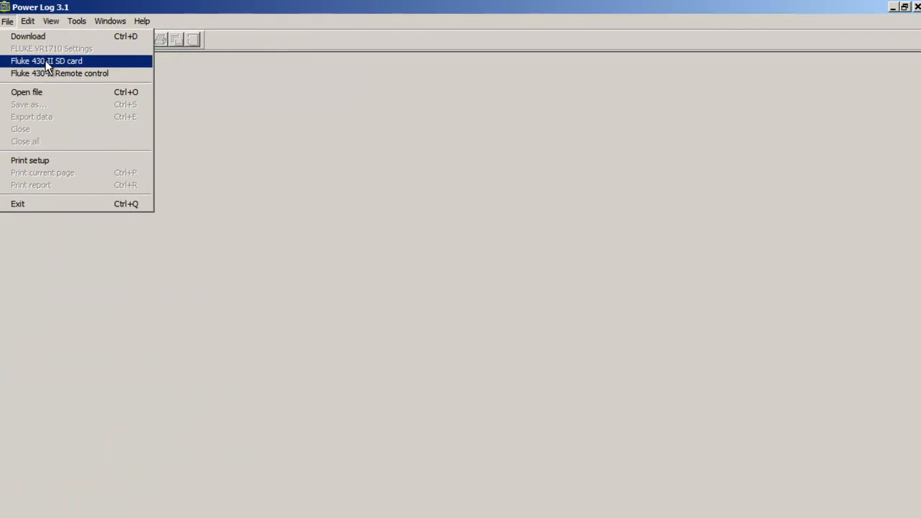
left_click(48, 62)
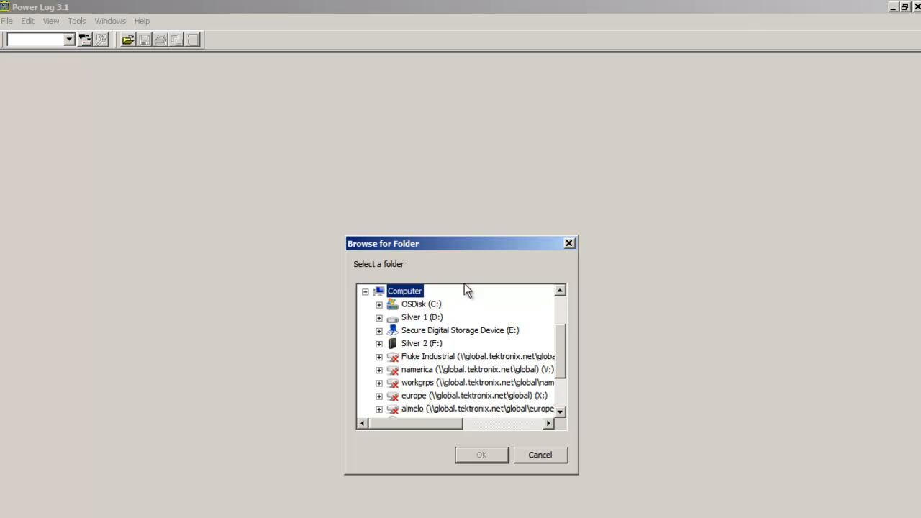
left_click(468, 330)
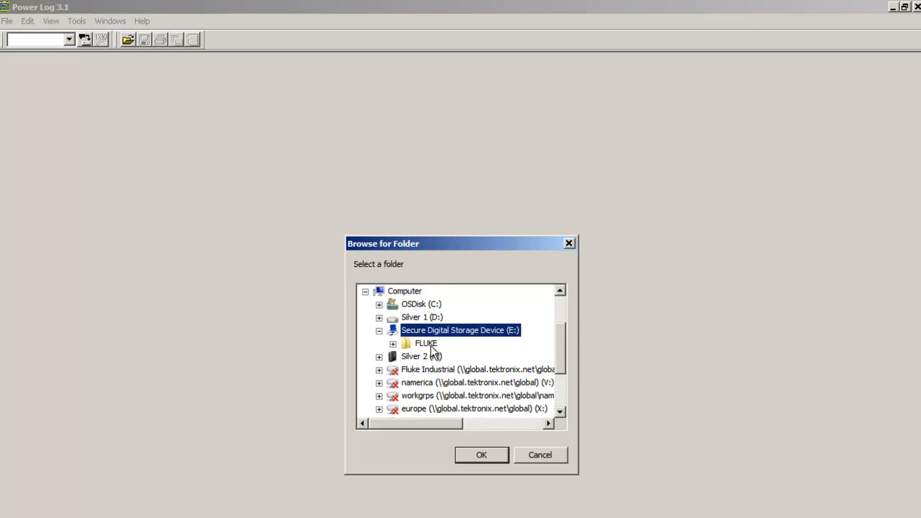
left_click(431, 345)
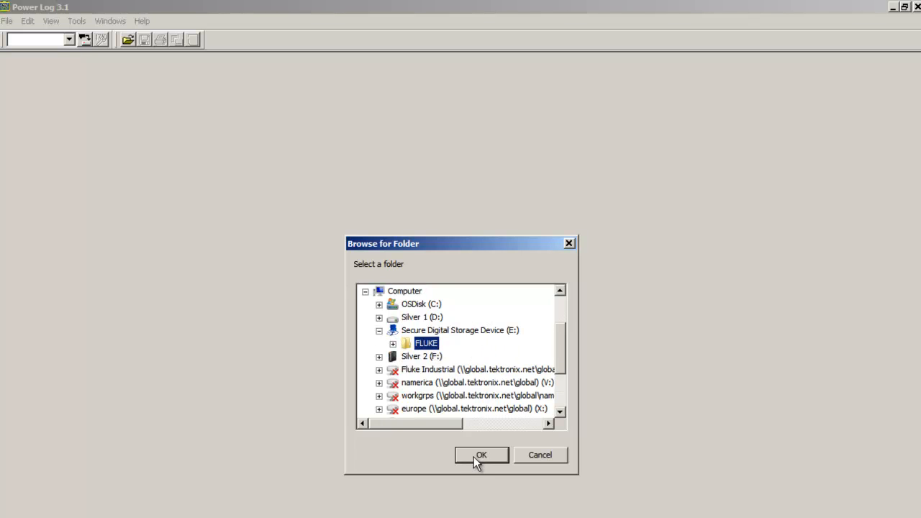
left_click(476, 456)
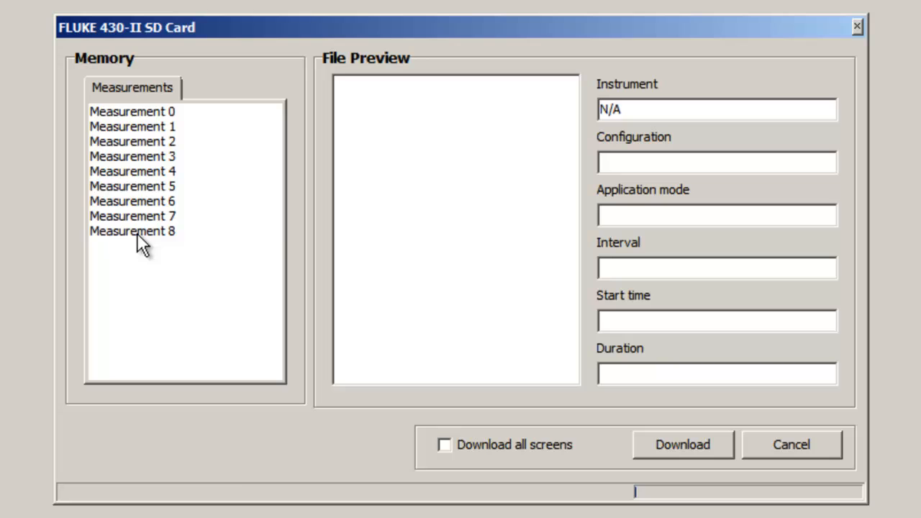
Step: Preview the contents of Measurement 8 on the SD card and download it
left_click(137, 231)
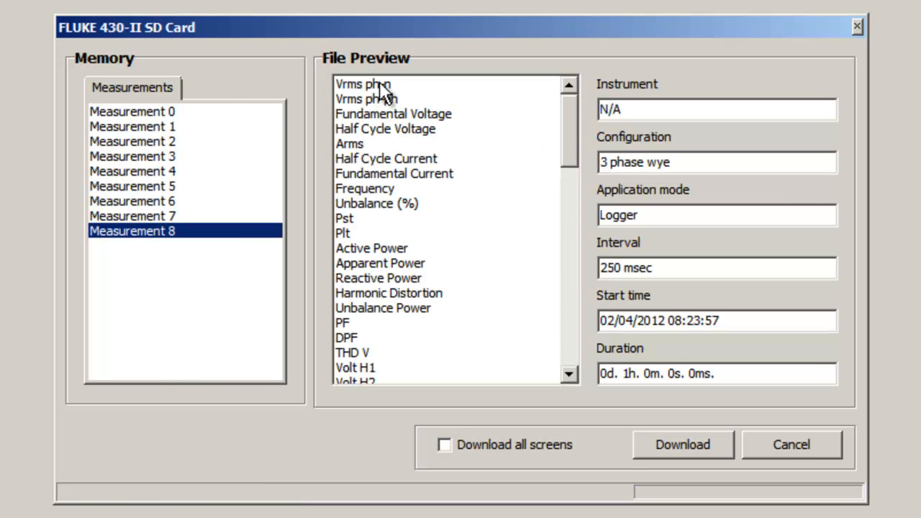
mouse_move(570, 149)
left_mouse_down()
mouse_move(583, 349)
mouse_move(579, 162)
left_mouse_up()
left_click_drag(567, 149, 591, 126)
left_click(691, 443)
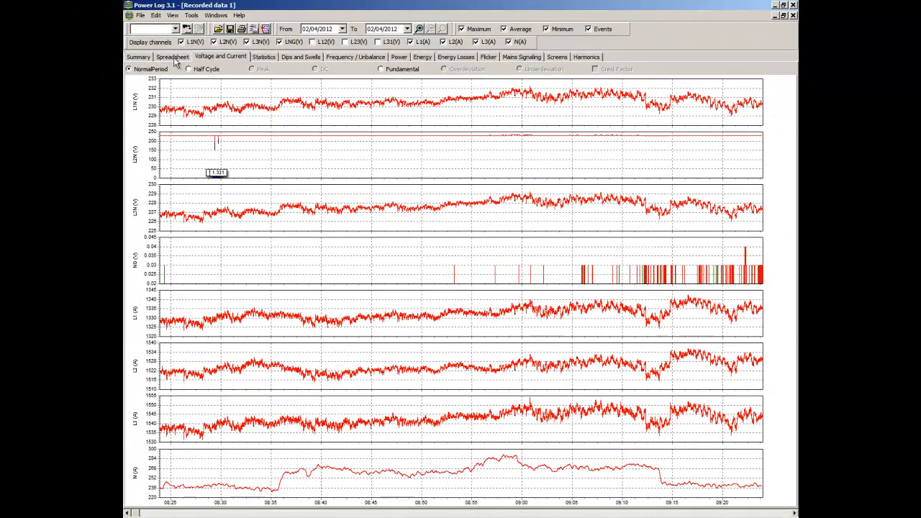
Step: Review the spreadsheet data, and display the harmonics as a time evolution with the 7th harmonic hidden
left_click(173, 58)
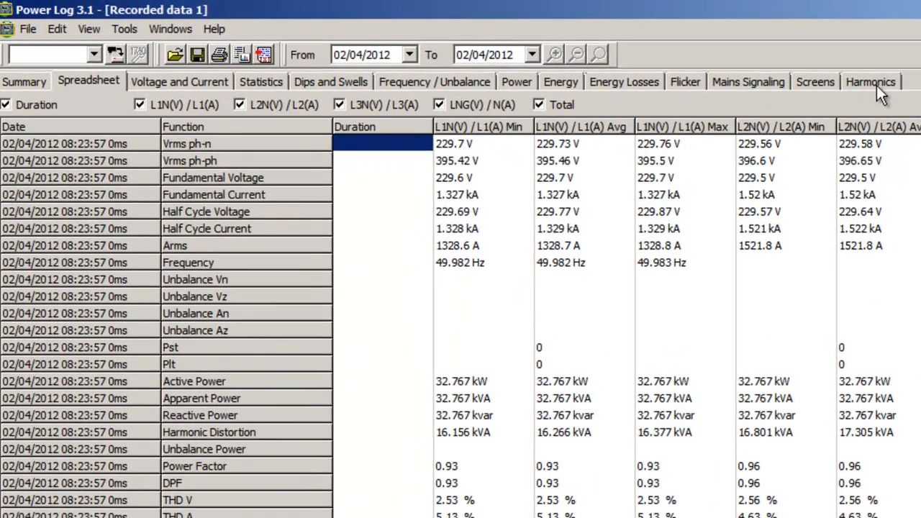
left_click(876, 82)
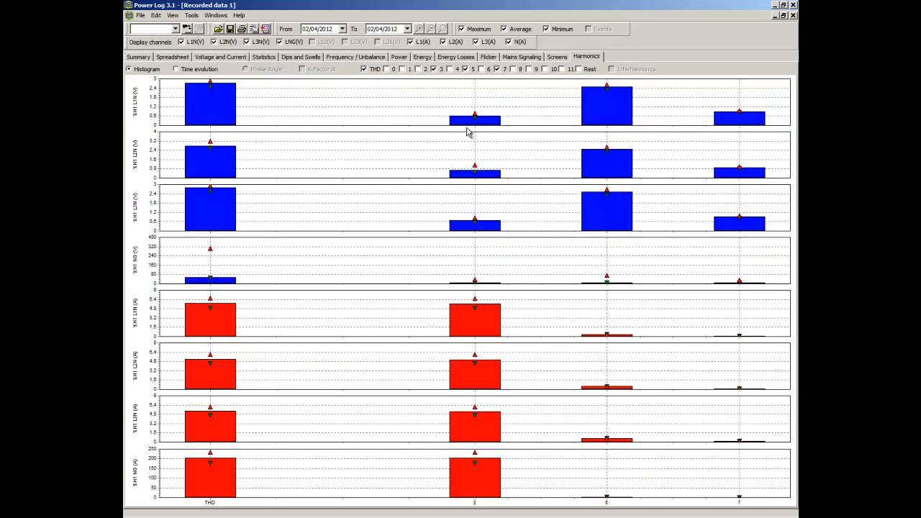
left_click(497, 69)
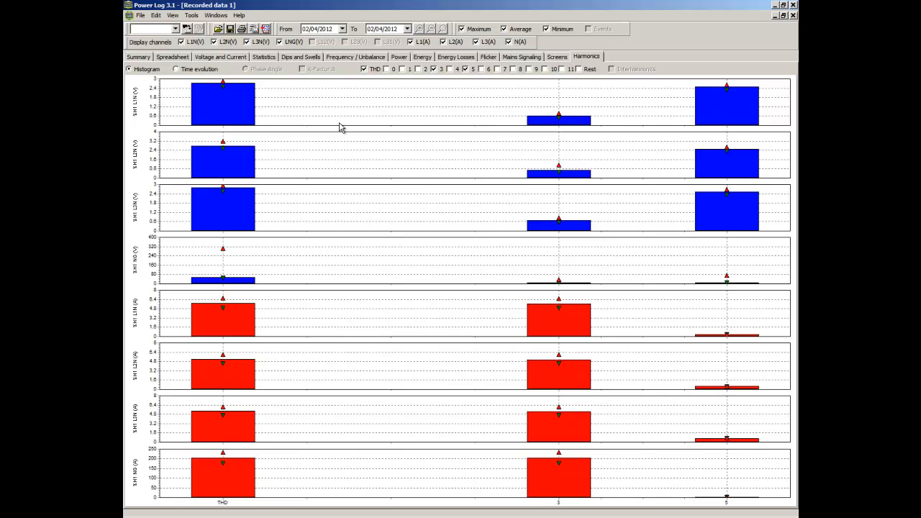
left_click(177, 69)
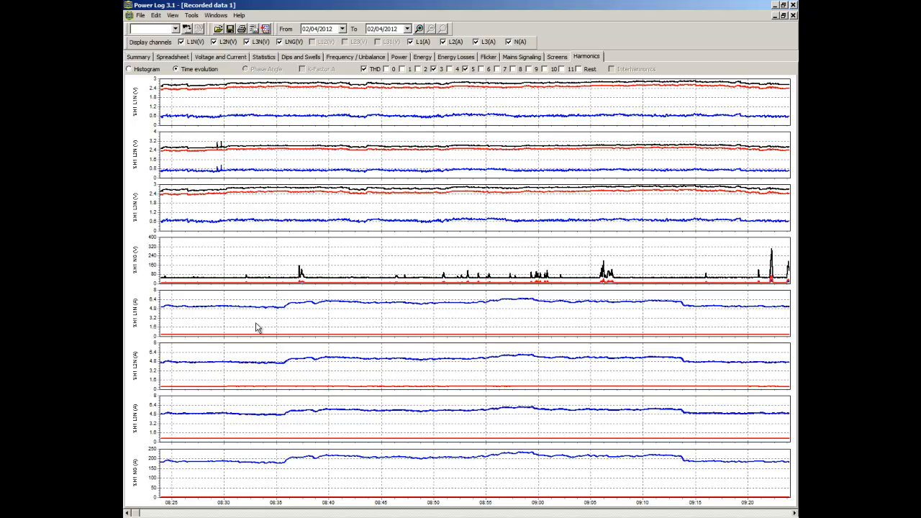
Step: Examine the active power graphs and the dips and swells chart of the recording
left_click(406, 59)
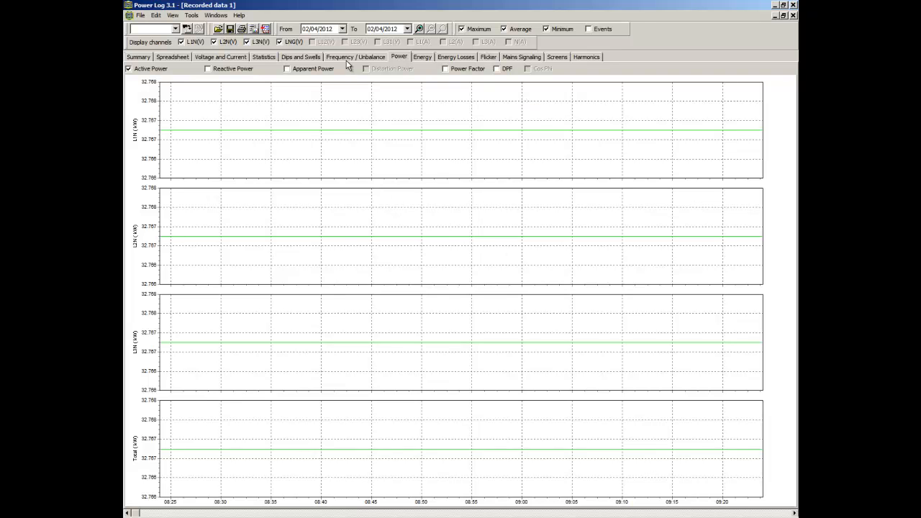
left_click(302, 57)
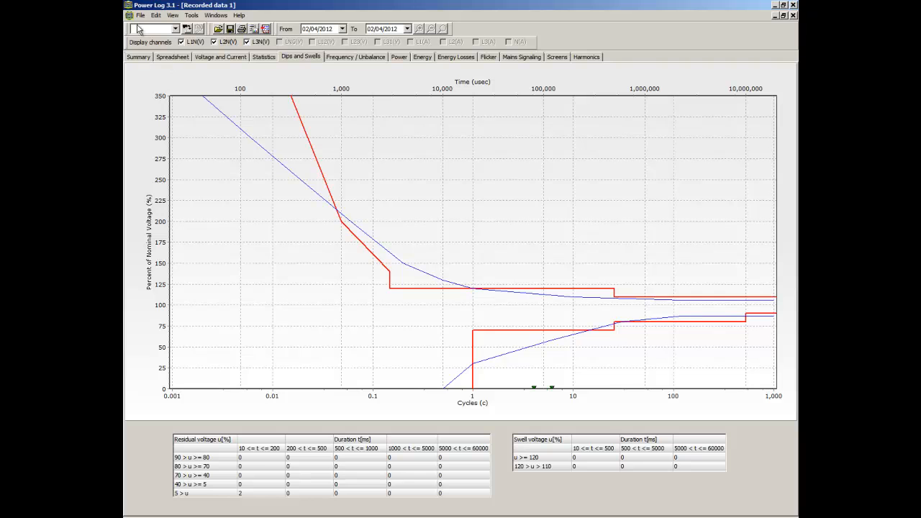
Step: Save the recorded data as a Power Log file named "430-II test file" in the PowerLog Files folder
left_click(141, 15)
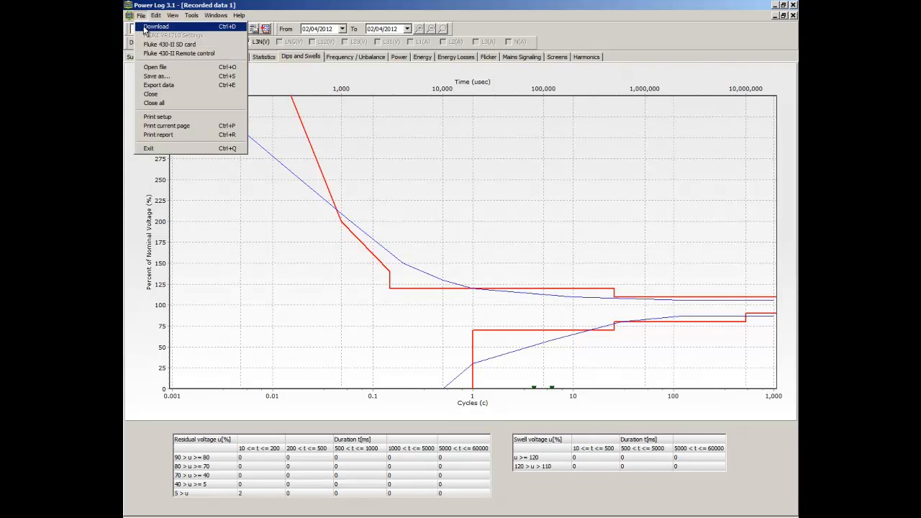
left_click(154, 76)
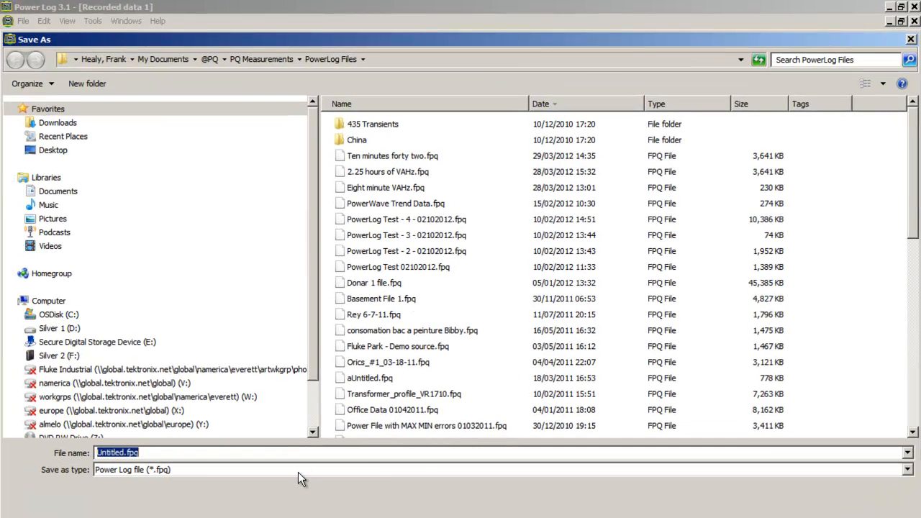
type("430-II te")
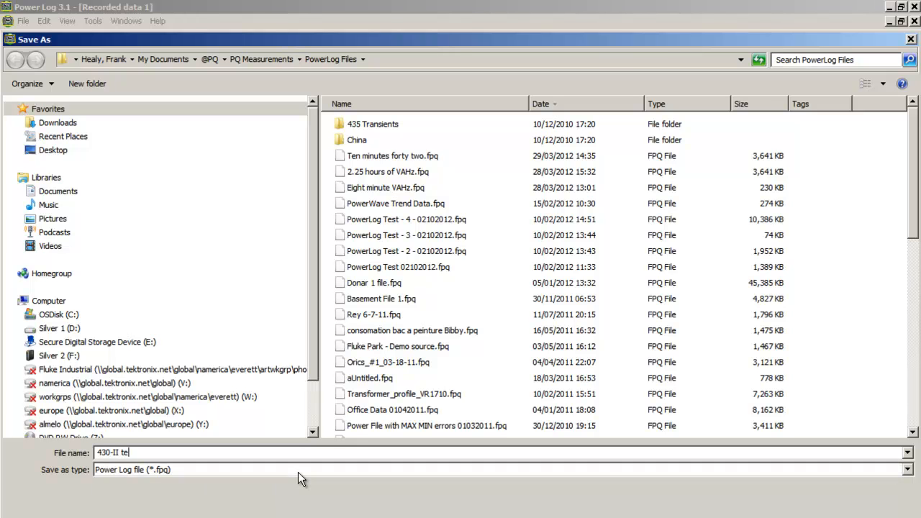
type("st file")
key("Return")
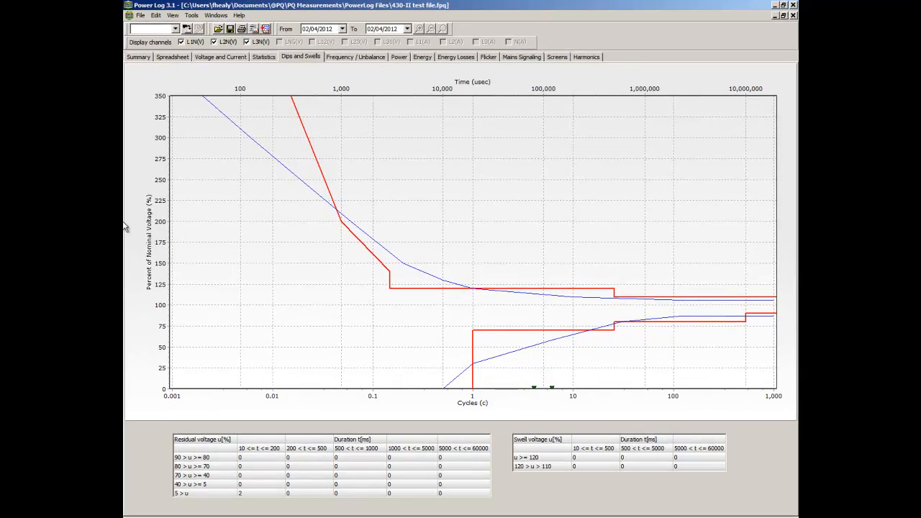
Step: Start printing a report with the summary page and the preselected parameters, including Energy, and continue despite the blank statistics graphic
left_click(140, 16)
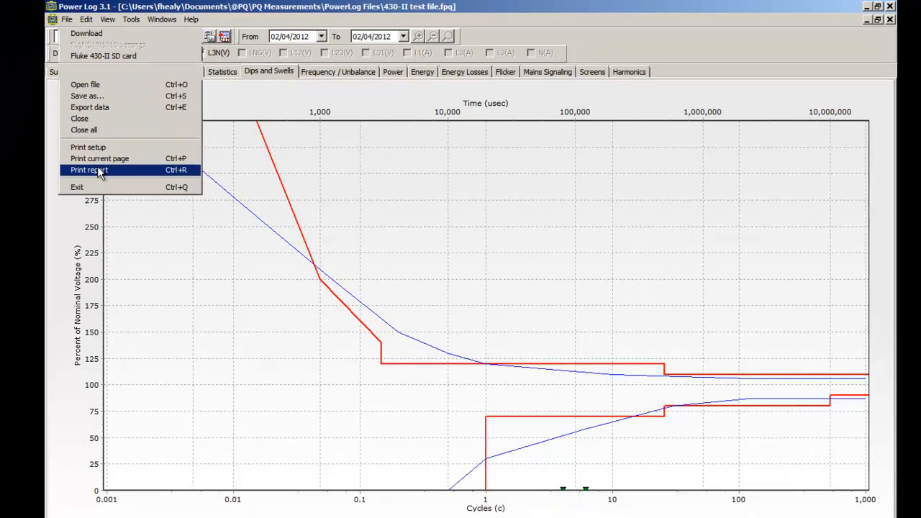
left_click(128, 424)
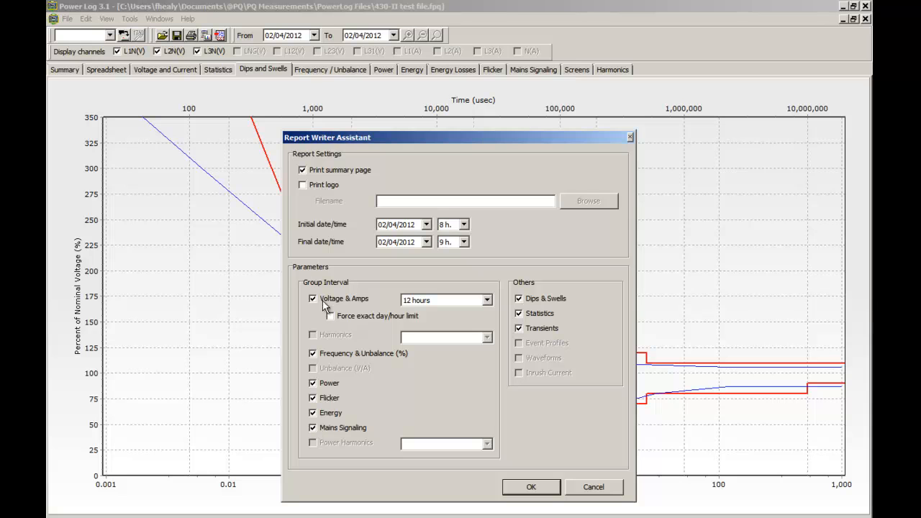
left_click(312, 413)
left_click(312, 413)
left_click(532, 488)
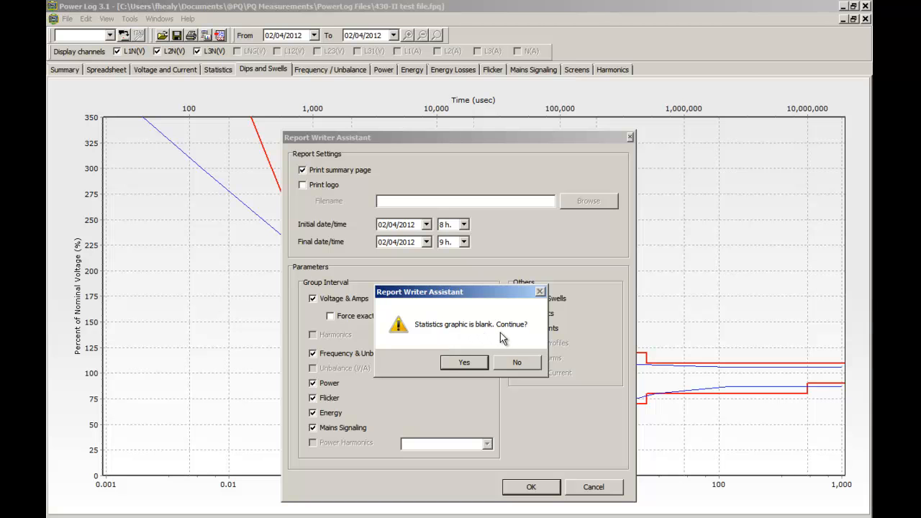
left_click(464, 363)
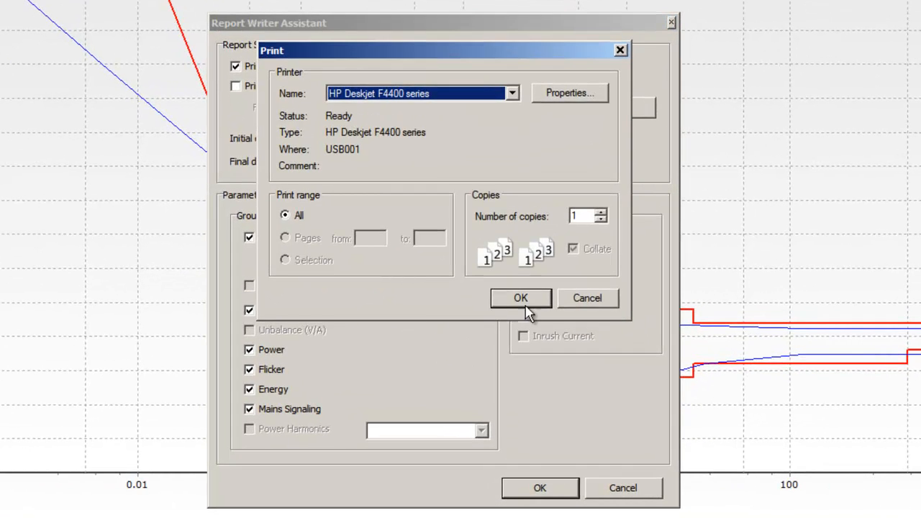
Step: Print the report to the Adobe PDF printer and save it on the Desktop as "430-II test report"
left_click(512, 94)
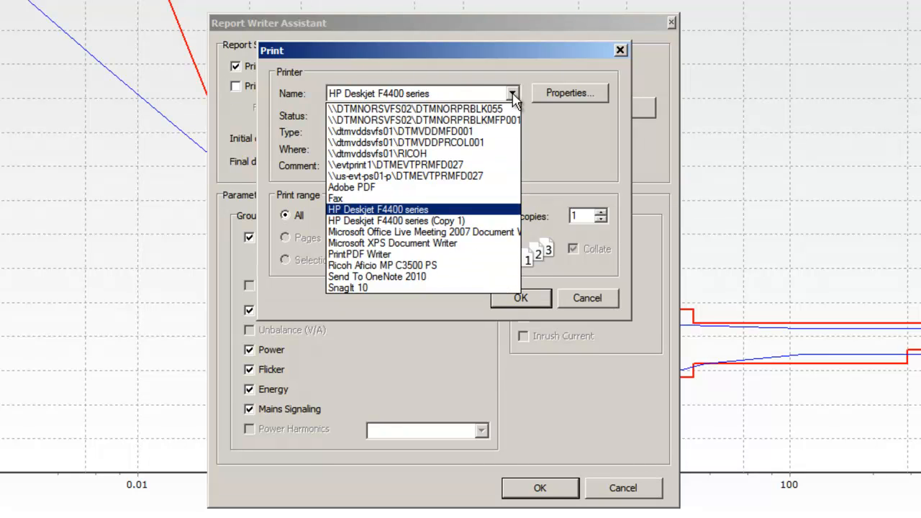
left_click(494, 188)
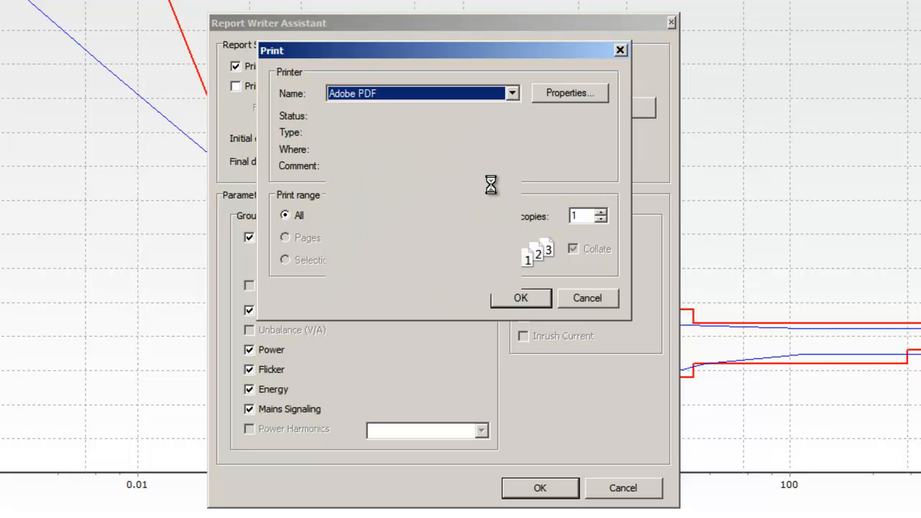
left_click(522, 299)
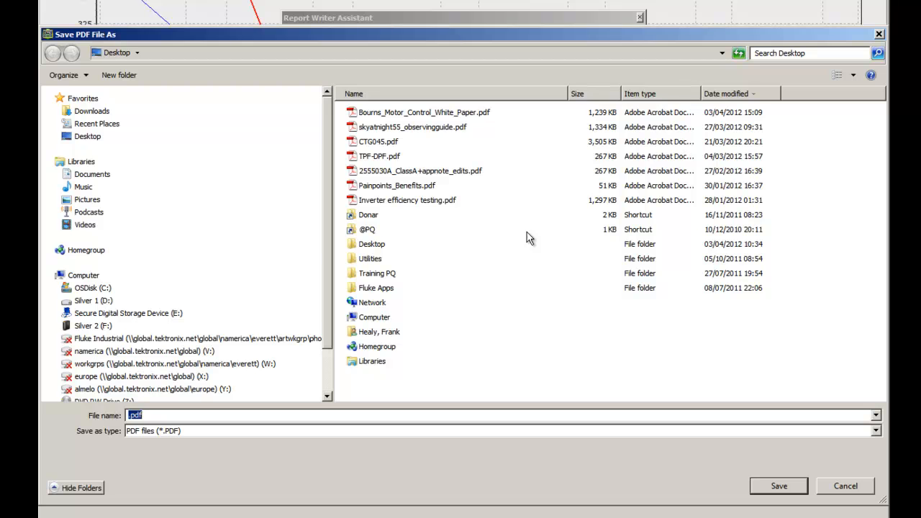
type("430-II test report")
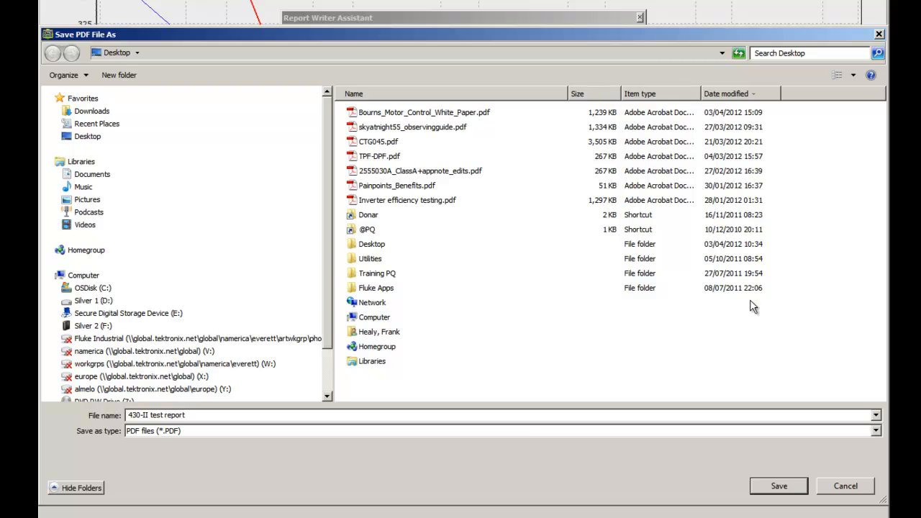
left_click(788, 486)
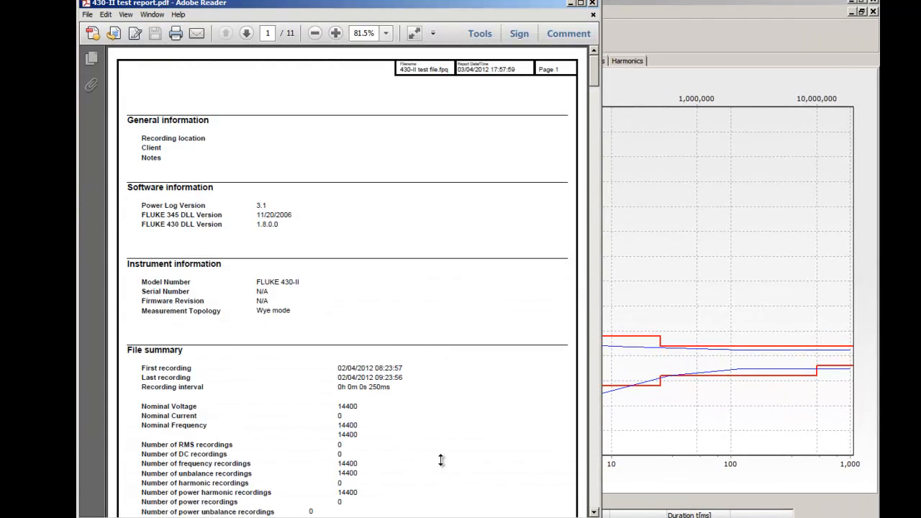
Step: Read through the PDF report in Adobe Reader from the summary page to the power and energy graphs, and close it
left_click(581, 3)
scroll(550, 216, "down", 15)
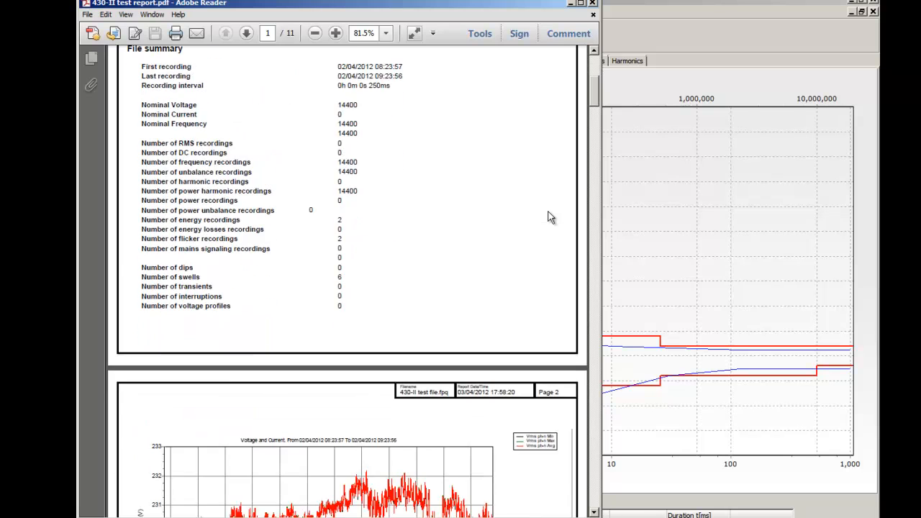
scroll(551, 220, "down", 15)
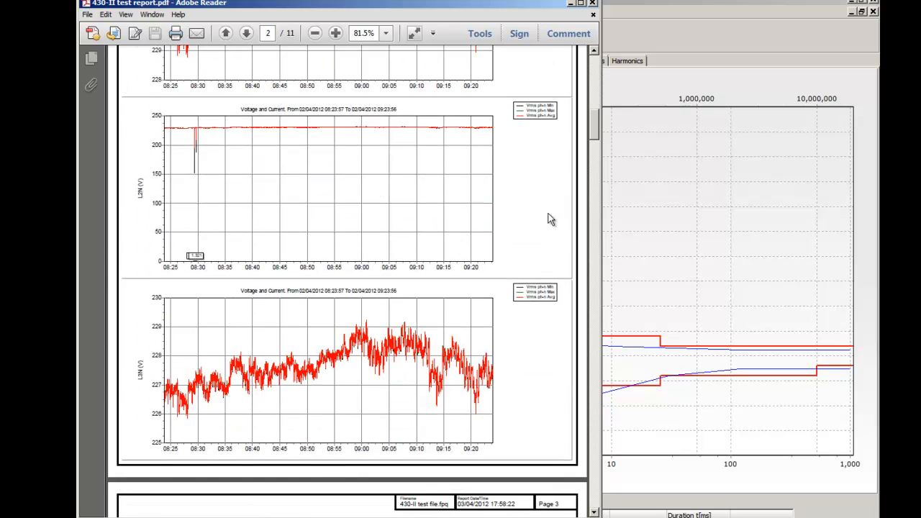
scroll(551, 225, "down", 15)
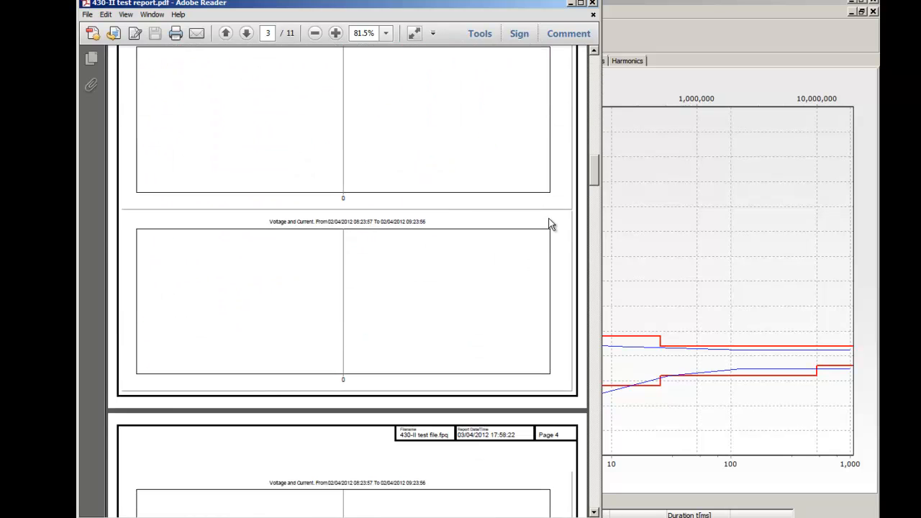
scroll(550, 227, "down", 15)
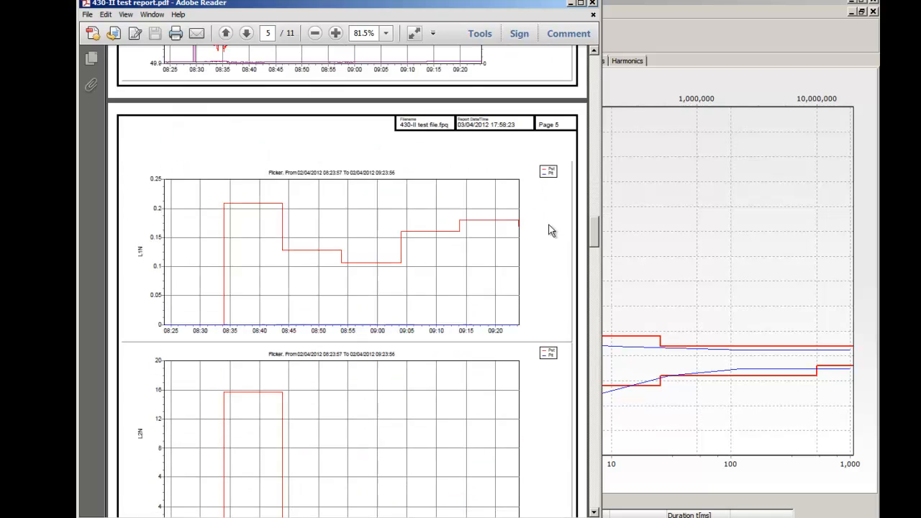
scroll(551, 232, "down", 15)
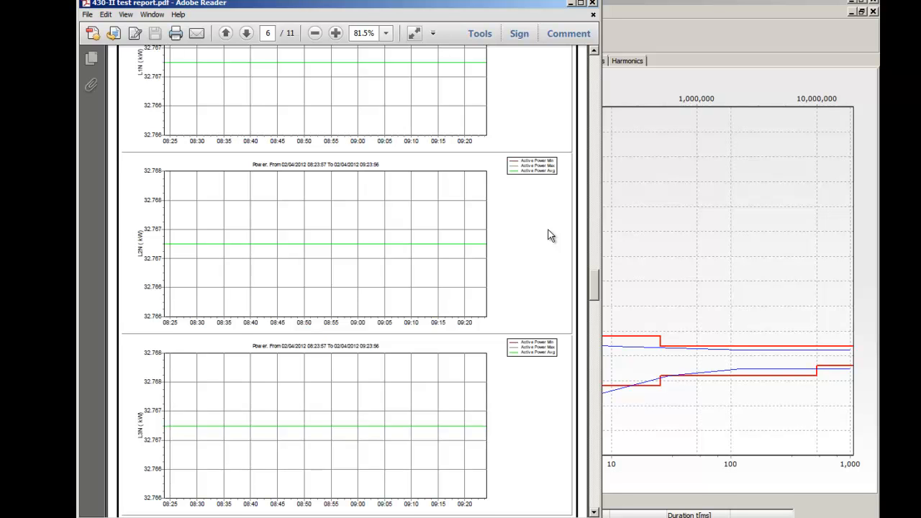
scroll(550, 236, "down", 15)
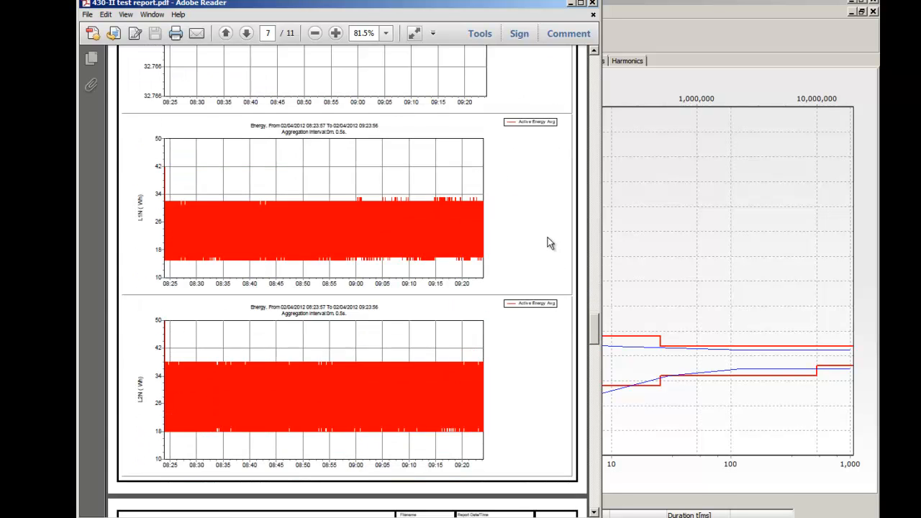
scroll(551, 243, "up", 3)
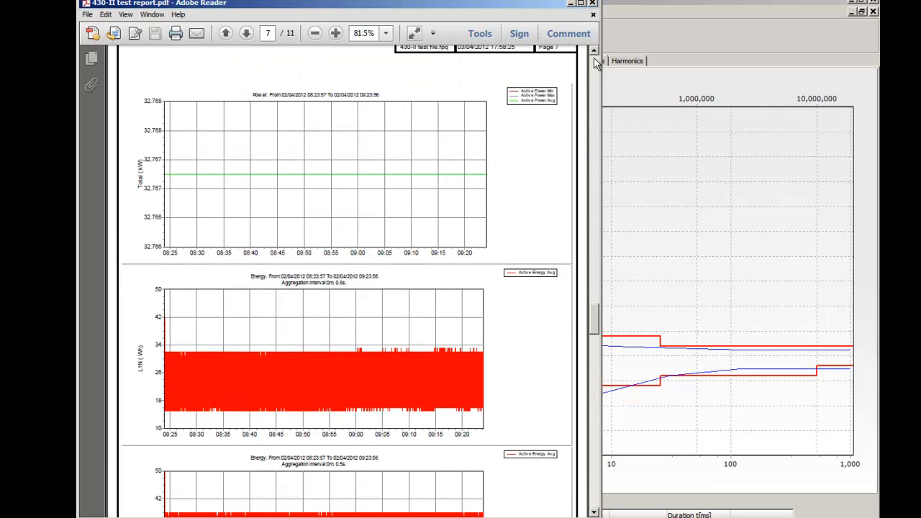
left_click(593, 3)
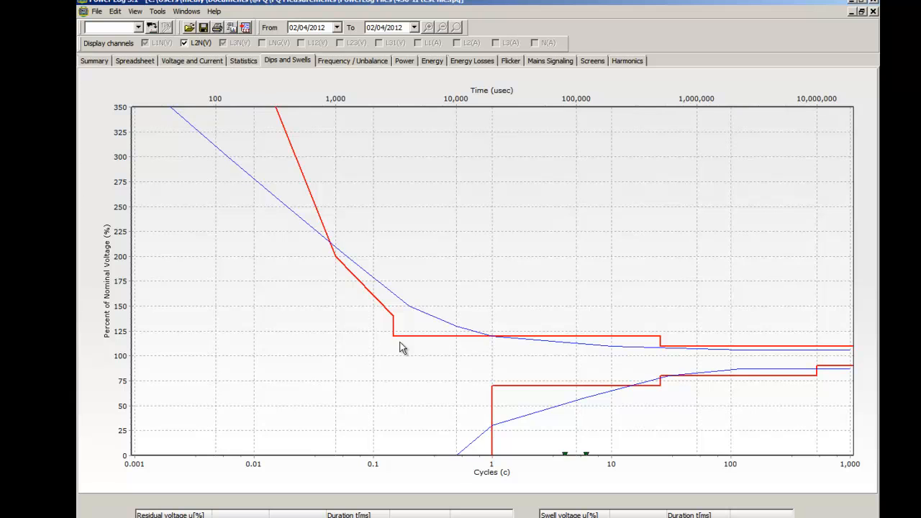
Step: Show the Voltage and Current graphs of the recording
left_click(217, 62)
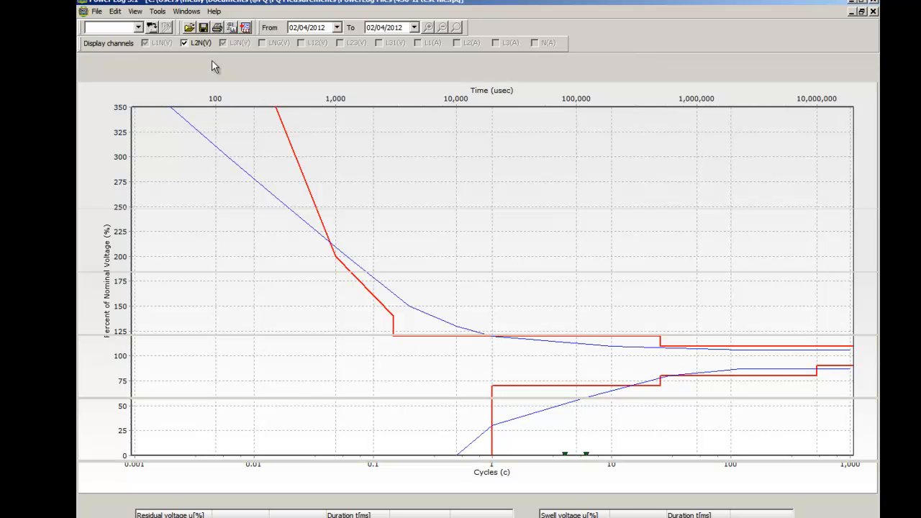